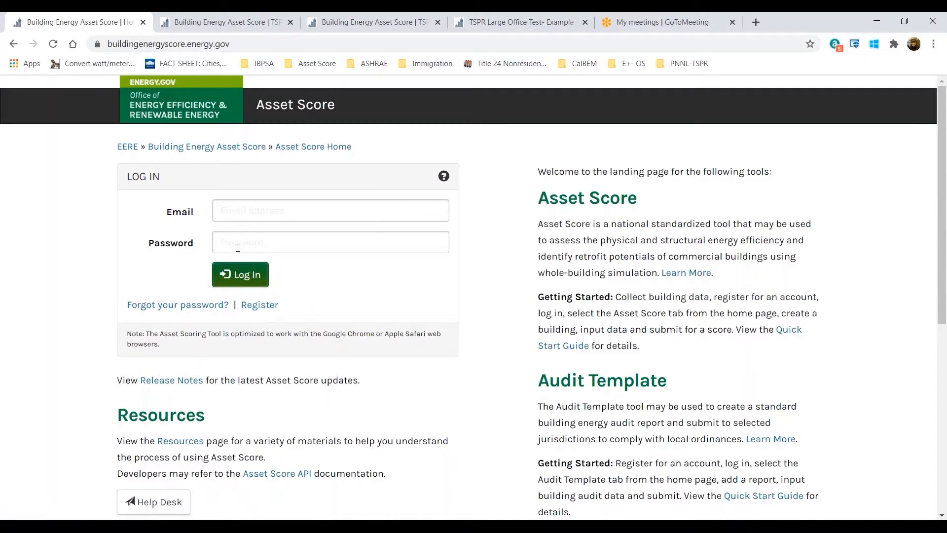
Review the landing page's tool descriptions, login area, supported-browser note and TSPR getting-started guidance.
{"action": "scroll", "coordinate": [566, 248], "scroll_direction": "down", "scroll_amount": 7}
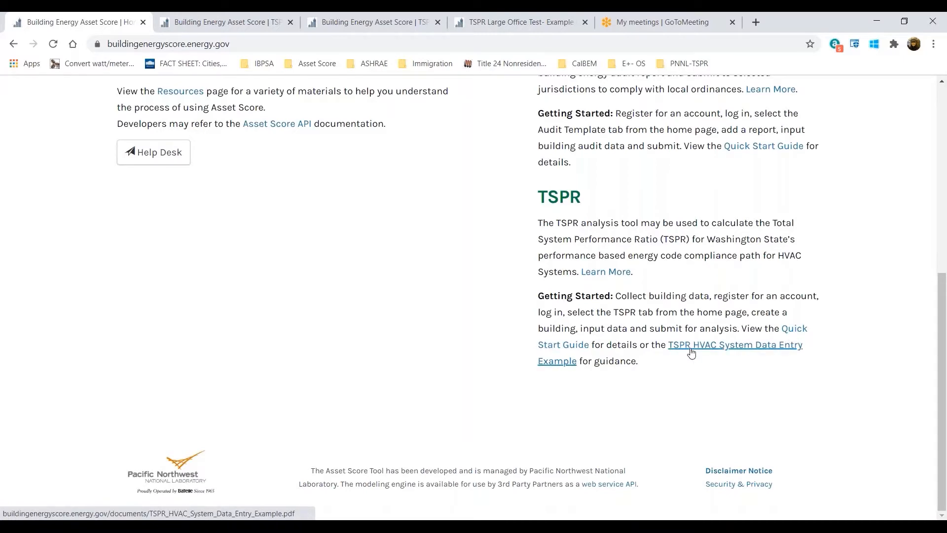
{"action": "scroll", "coordinate": [423, 326], "scroll_direction": "up", "scroll_amount": 7}
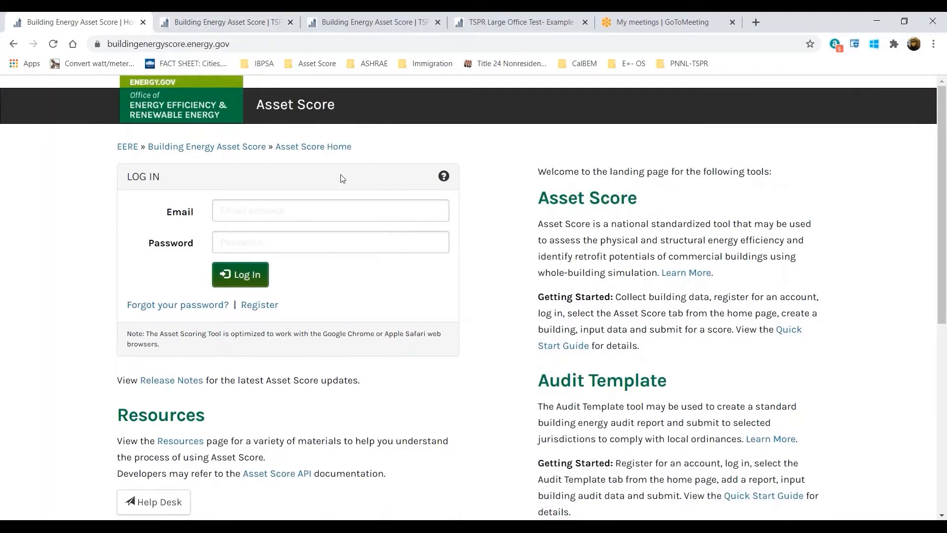
{"action": "left_click", "coordinate": [226, 20]}
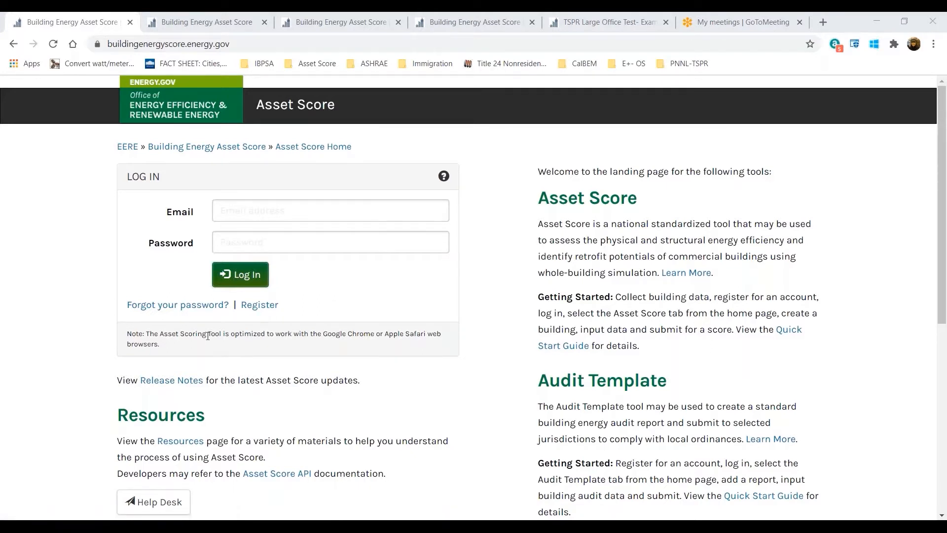
{"action": "left_click_drag", "start_coordinate": [332, 334], "coordinate": [408, 345]}
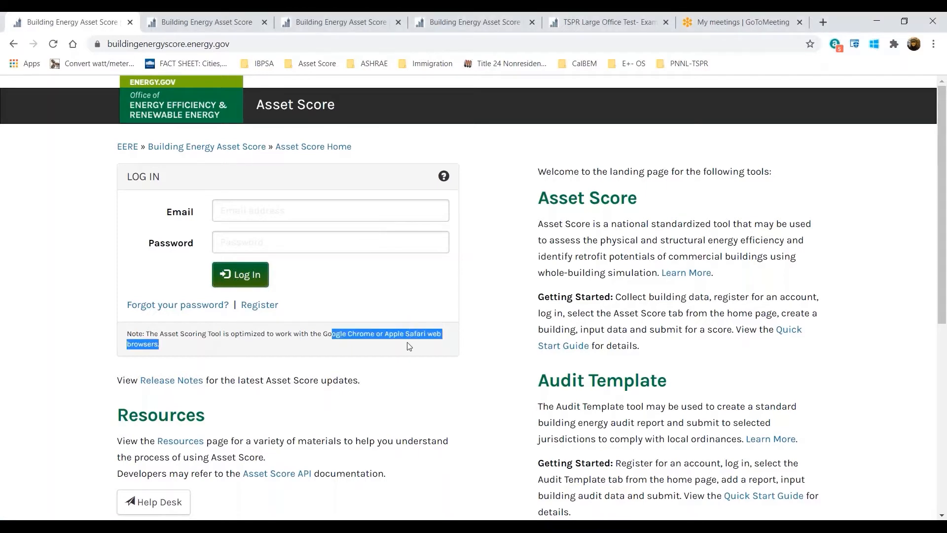
{"action": "scroll", "coordinate": [595, 395], "scroll_direction": "down", "scroll_amount": 1}
{"action": "scroll", "coordinate": [592, 392], "scroll_direction": "down", "scroll_amount": 7}
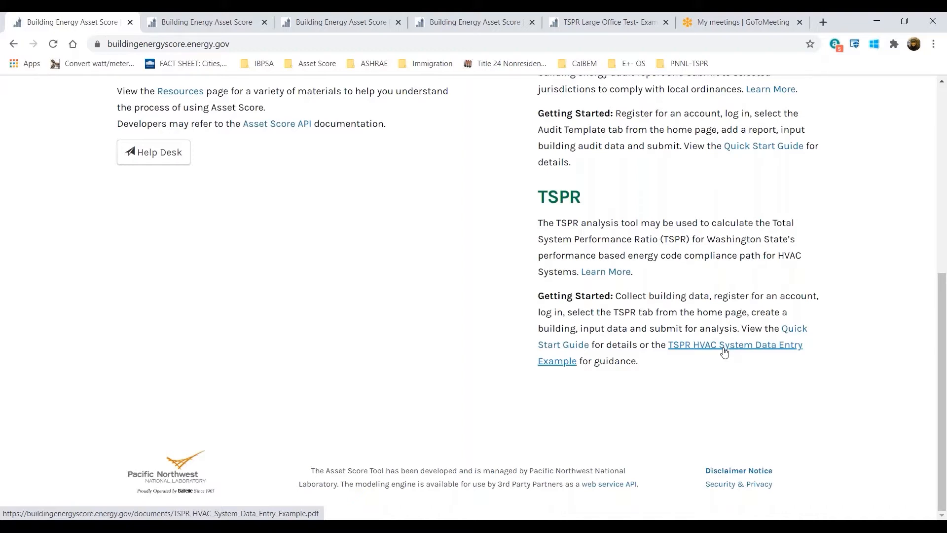
{"action": "scroll", "coordinate": [378, 238], "scroll_direction": "up", "scroll_amount": 7}
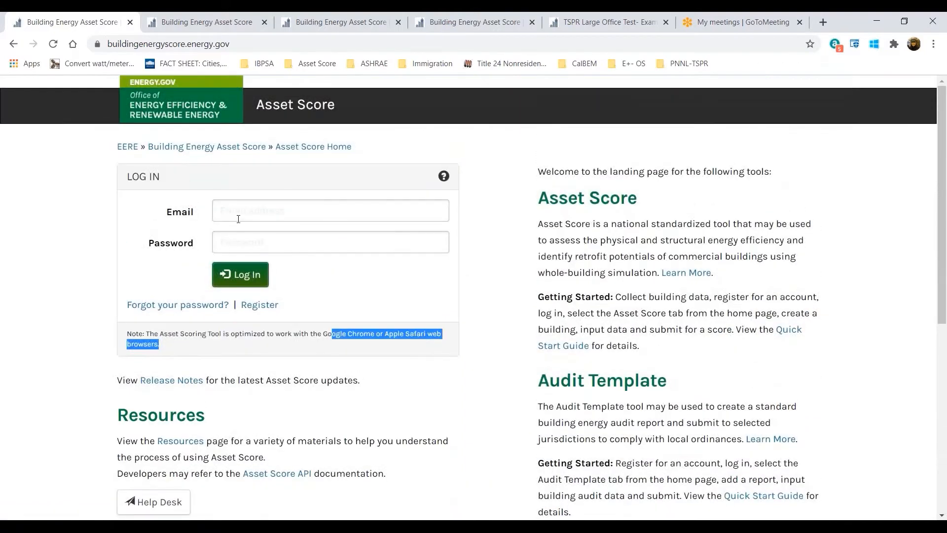
Switch to the TSPR buildings page and look over the list of buildings.
{"action": "left_click", "coordinate": [161, 21]}
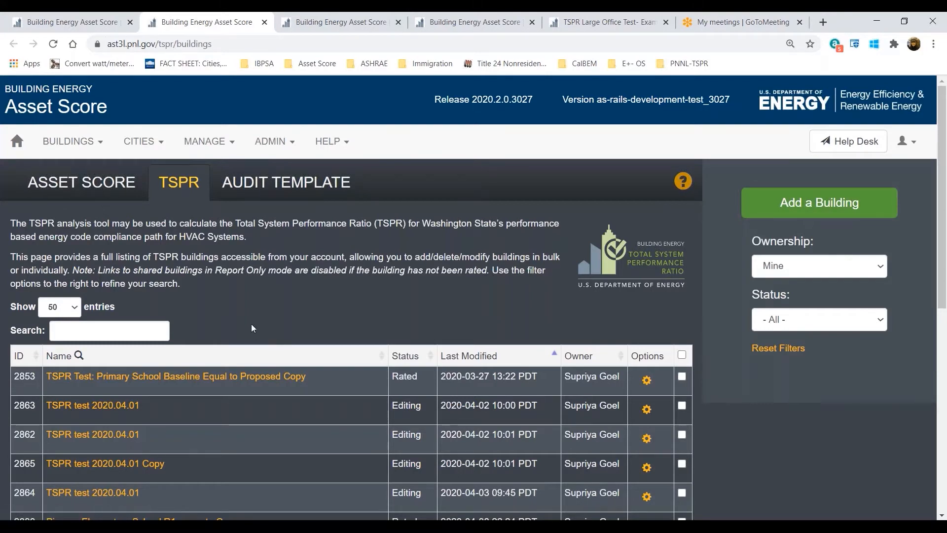
{"action": "scroll", "coordinate": [251, 327], "scroll_direction": "down", "scroll_amount": 1}
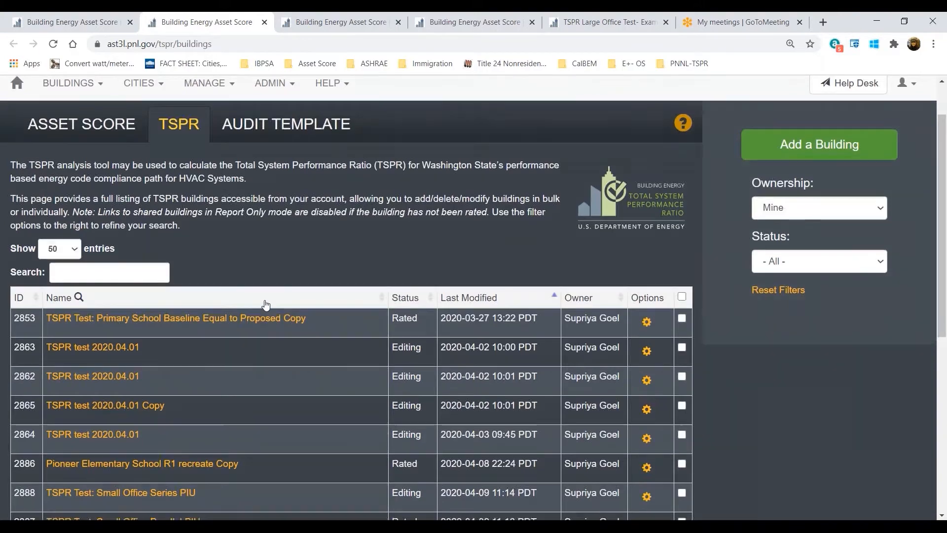
{"action": "scroll", "coordinate": [265, 305], "scroll_direction": "up", "scroll_amount": 1}
{"action": "scroll", "coordinate": [265, 305], "scroll_direction": "down", "scroll_amount": 1}
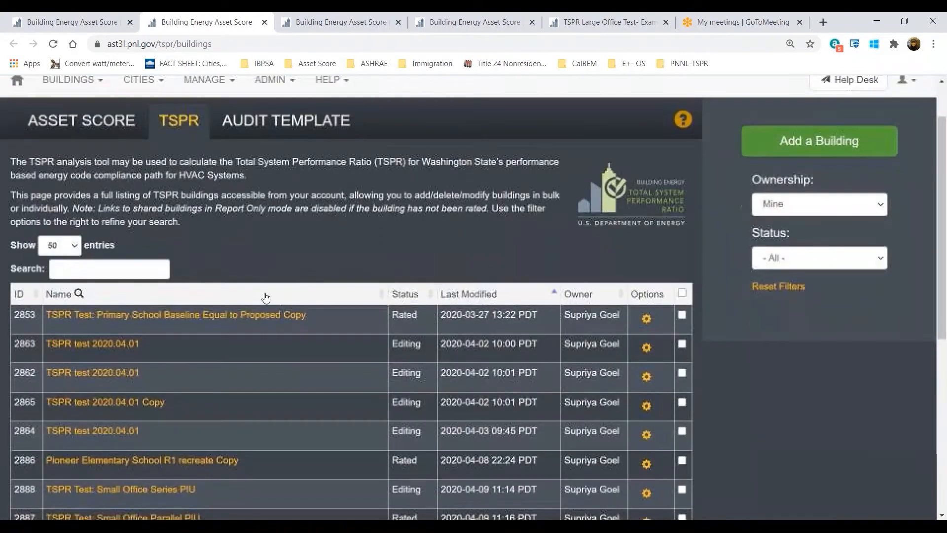
Open the form for adding a building, review its energy code, location, submitter and assessment type fields, and cancel it.
{"action": "left_click", "coordinate": [827, 142]}
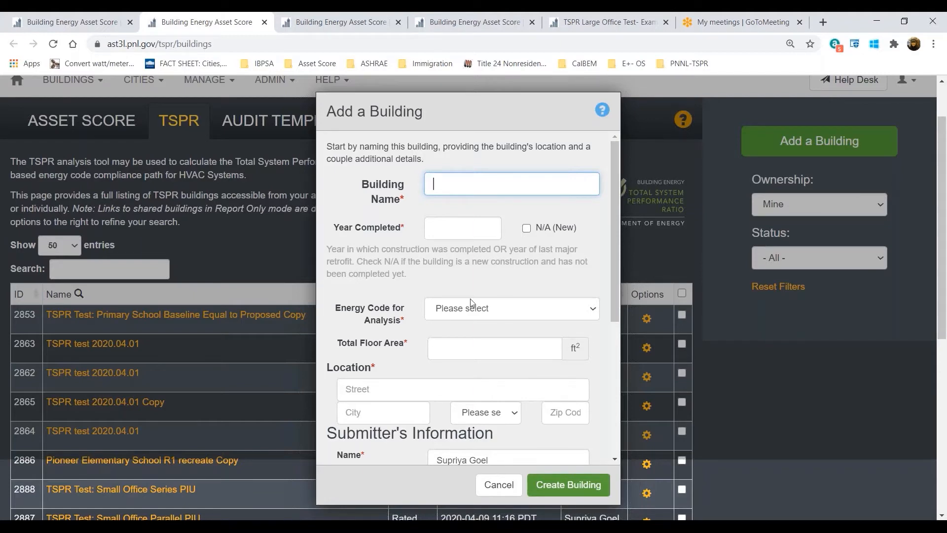
{"action": "scroll", "coordinate": [454, 296], "scroll_direction": "down", "scroll_amount": 3}
{"action": "left_click", "coordinate": [461, 185]}
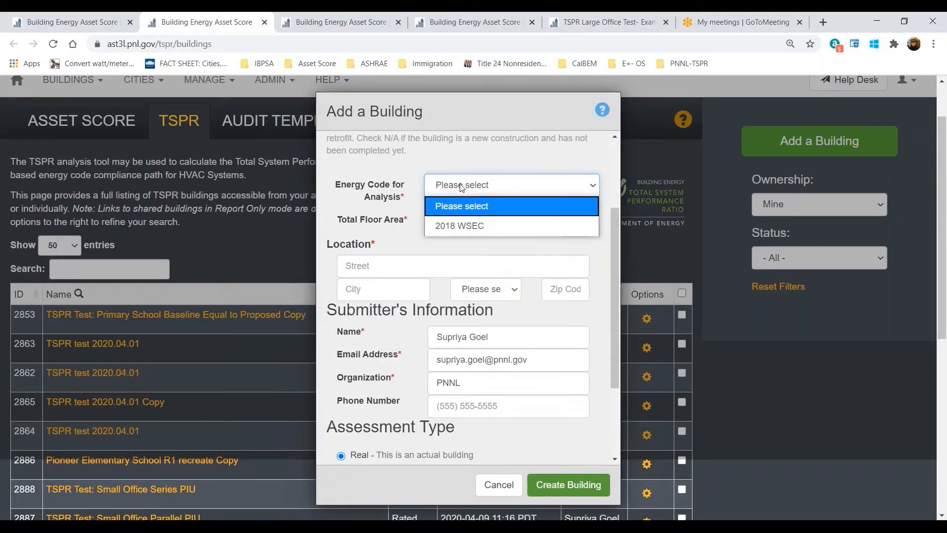
{"action": "left_click", "coordinate": [404, 192]}
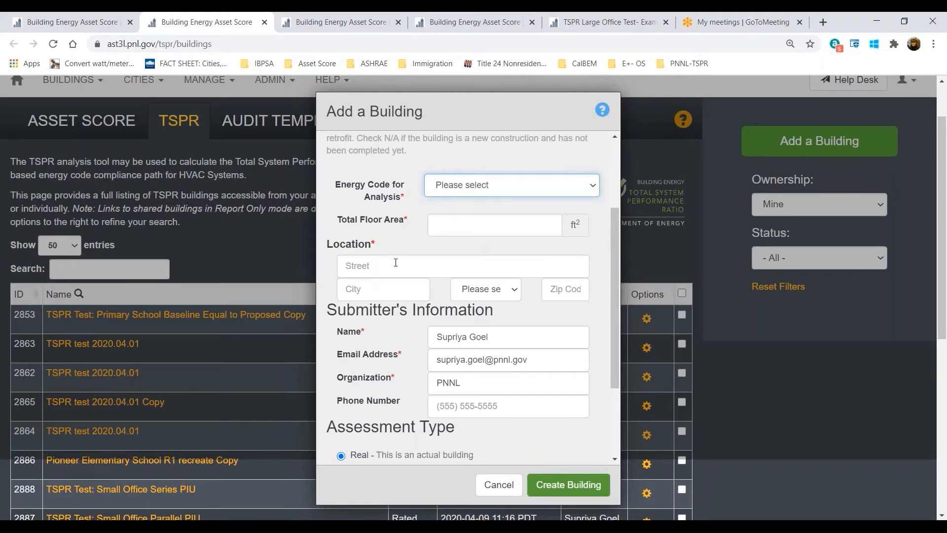
{"action": "scroll", "coordinate": [491, 322], "scroll_direction": "down", "scroll_amount": 1}
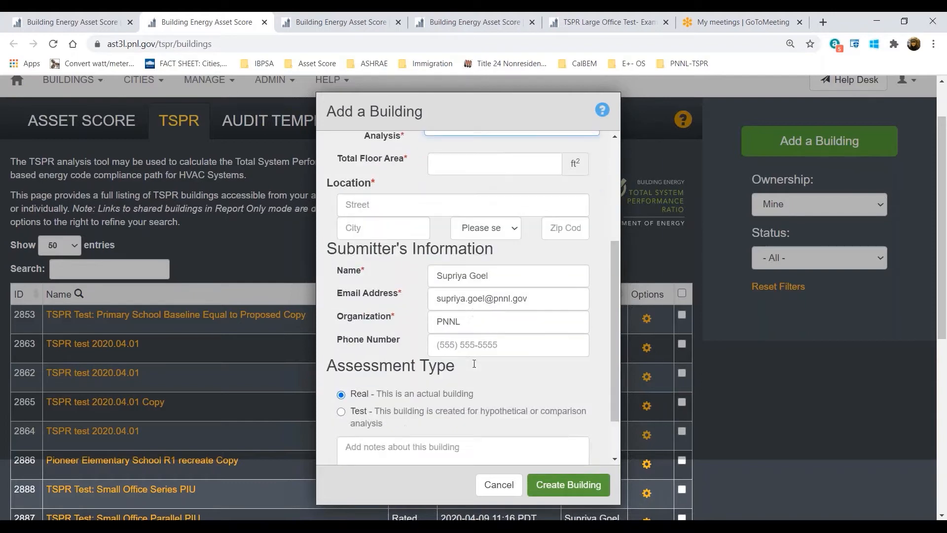
{"action": "left_click", "coordinate": [461, 349]}
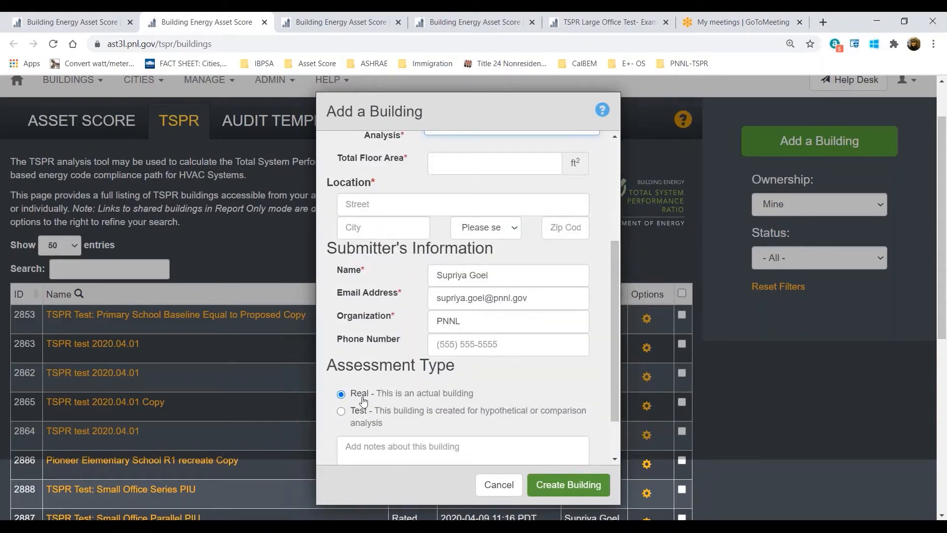
{"action": "left_click", "coordinate": [498, 485]}
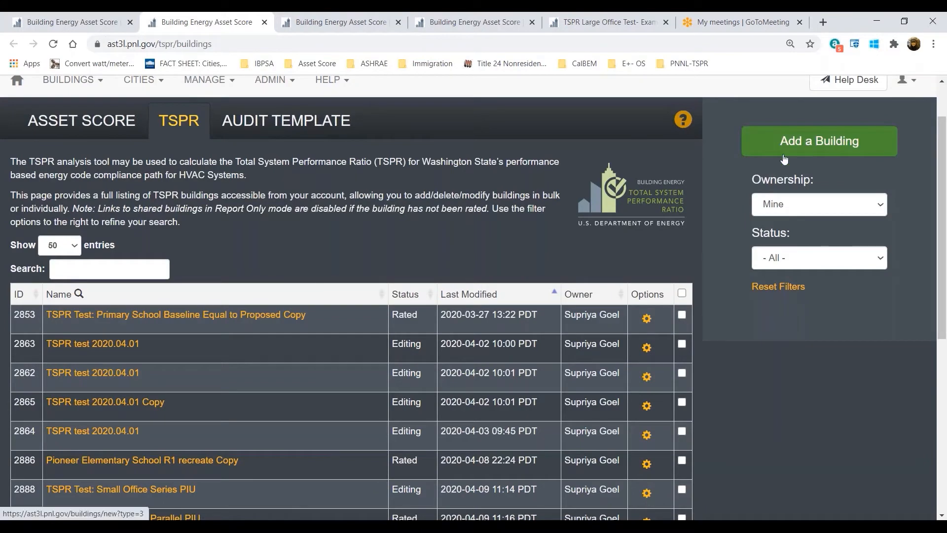
Switch to TSPR Demo Building 1 and start a new block, reviewing its shape and dimension settings.
{"action": "left_click", "coordinate": [315, 20]}
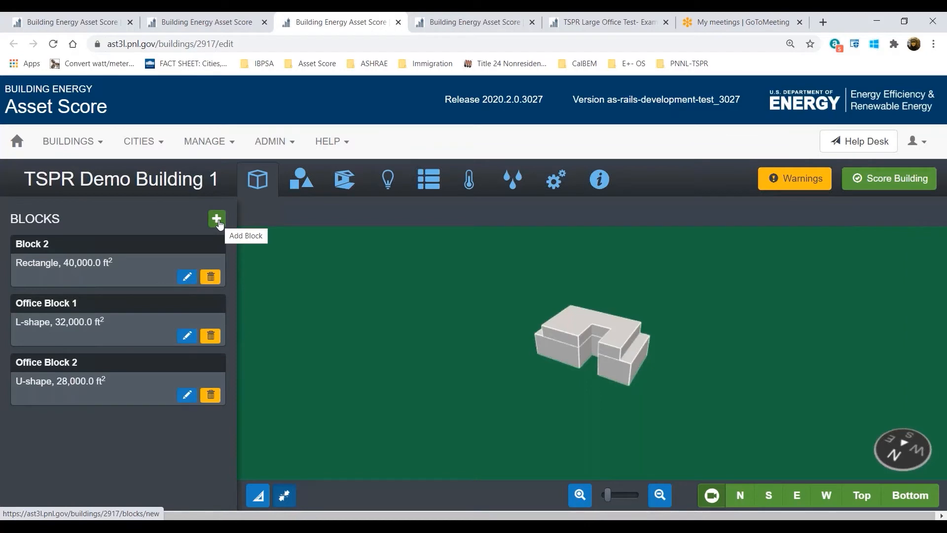
{"action": "left_click", "coordinate": [218, 222]}
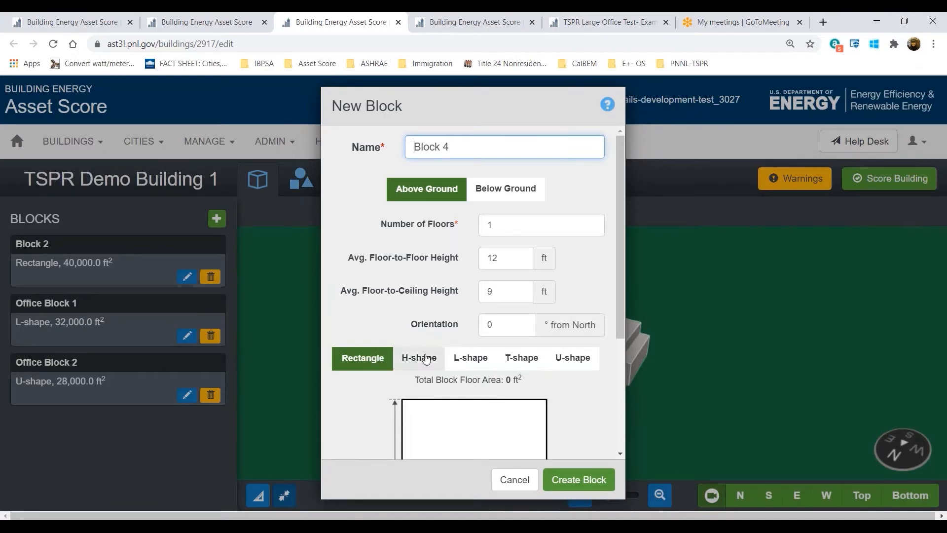
{"action": "scroll", "coordinate": [501, 364], "scroll_direction": "down", "scroll_amount": 4}
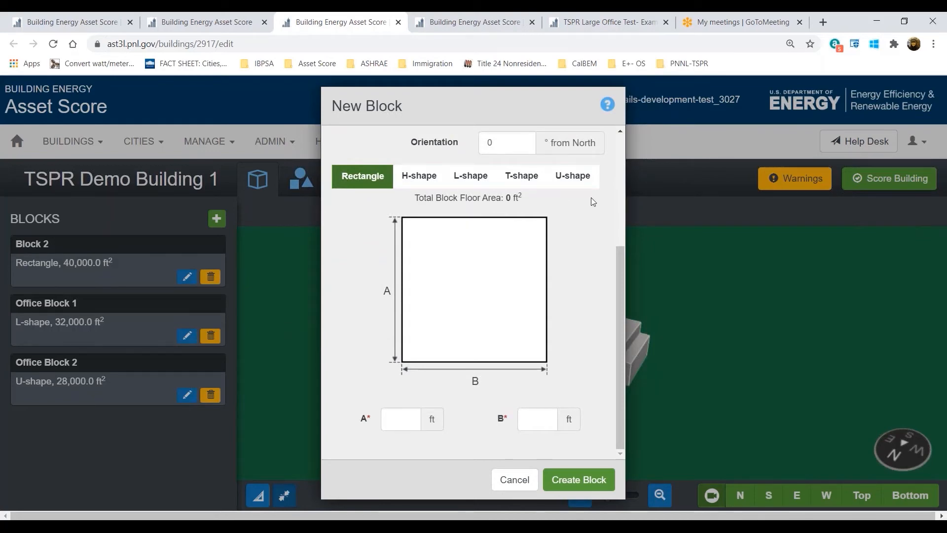
{"action": "scroll", "coordinate": [569, 258], "scroll_direction": "up", "scroll_amount": 4}
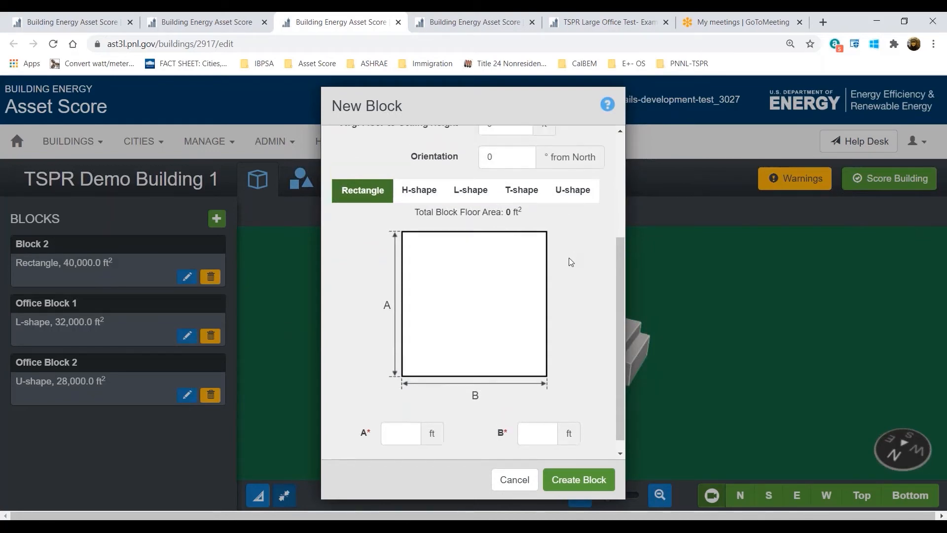
Name the new block Block 4 and set its number of floors to 4.
{"action": "key", "text": "ctrl+a"}
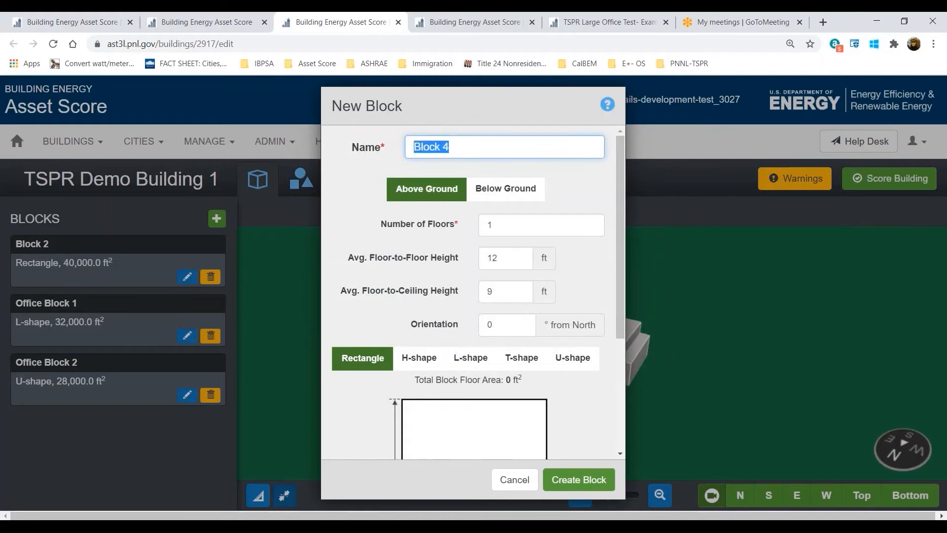
{"action": "type", "text": "Block 5"}
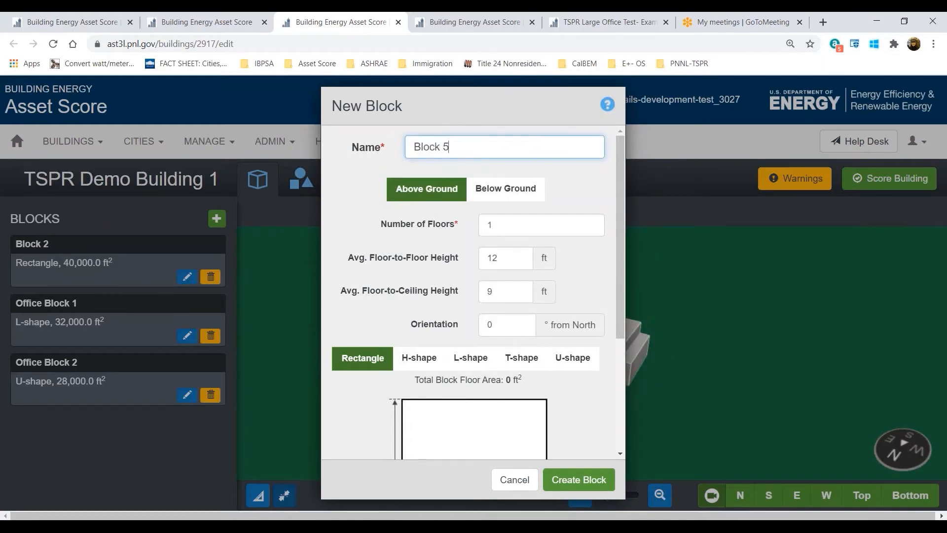
{"action": "key", "text": "BackSpace"}
{"action": "type", "text": "4"}
{"action": "left_click_drag", "start_coordinate": [502, 223], "coordinate": [461, 226]}
{"action": "type", "text": "4"}
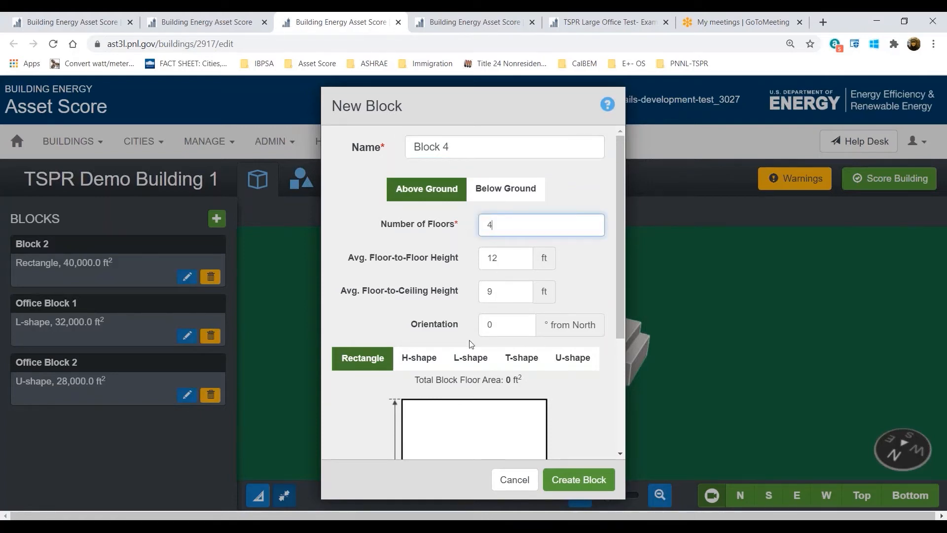
Set the rectangular block's side A to 100 ft and side B to 80 ft, and create the block.
{"action": "scroll", "coordinate": [458, 358], "scroll_direction": "down", "scroll_amount": 3}
{"action": "left_click", "coordinate": [409, 420]}
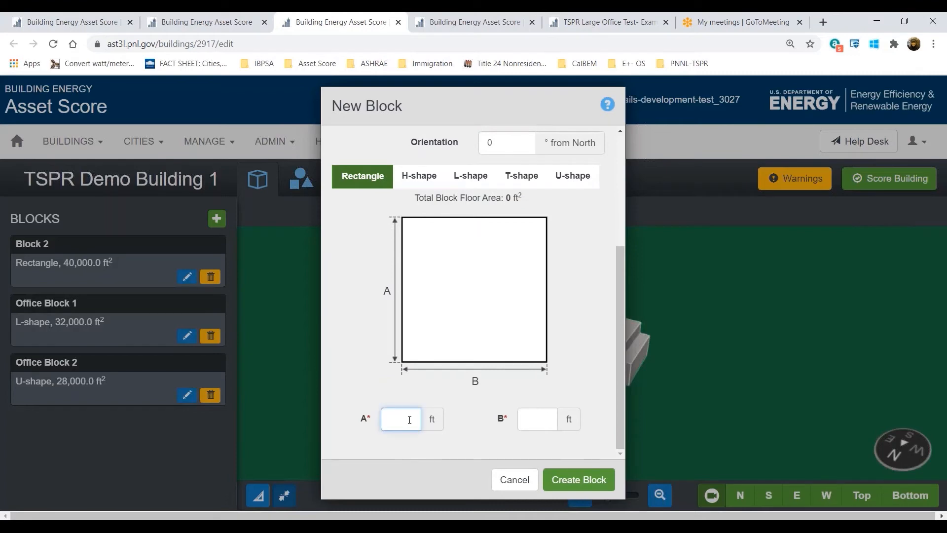
{"action": "type", "text": "100"}
{"action": "left_click", "coordinate": [530, 420]}
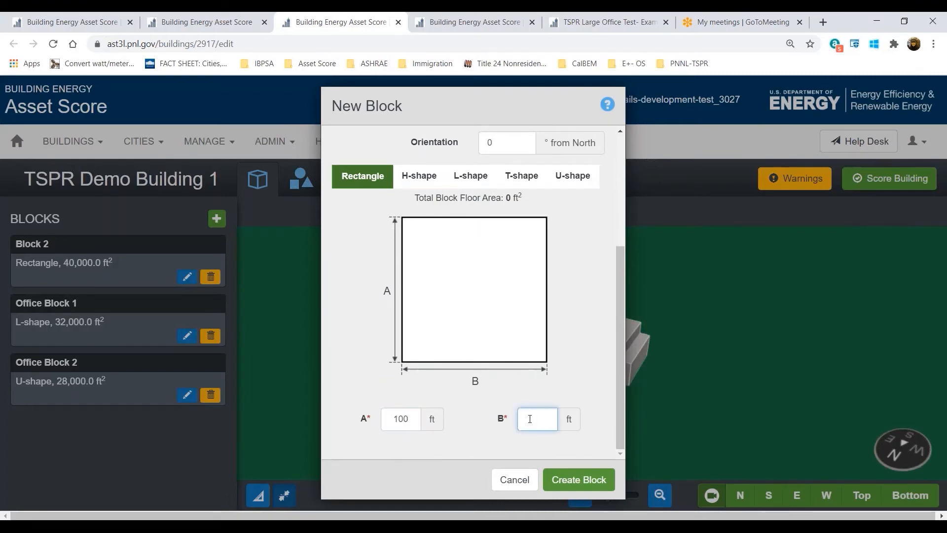
{"action": "type", "text": "80"}
{"action": "left_click", "coordinate": [575, 488]}
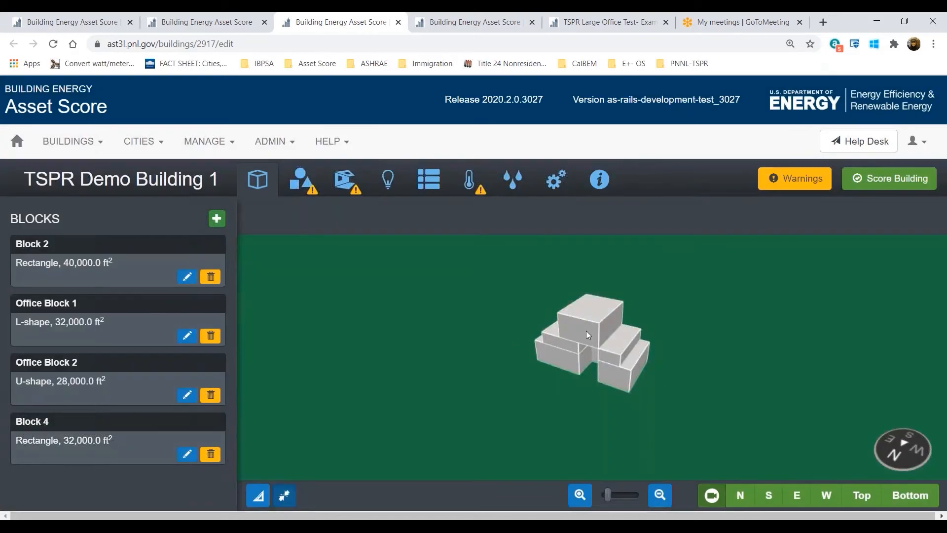
Move Block 4 onto the corner of one wing of the U-shaped Office Block 2.
{"action": "left_click_drag", "start_coordinate": [582, 327], "coordinate": [564, 323]}
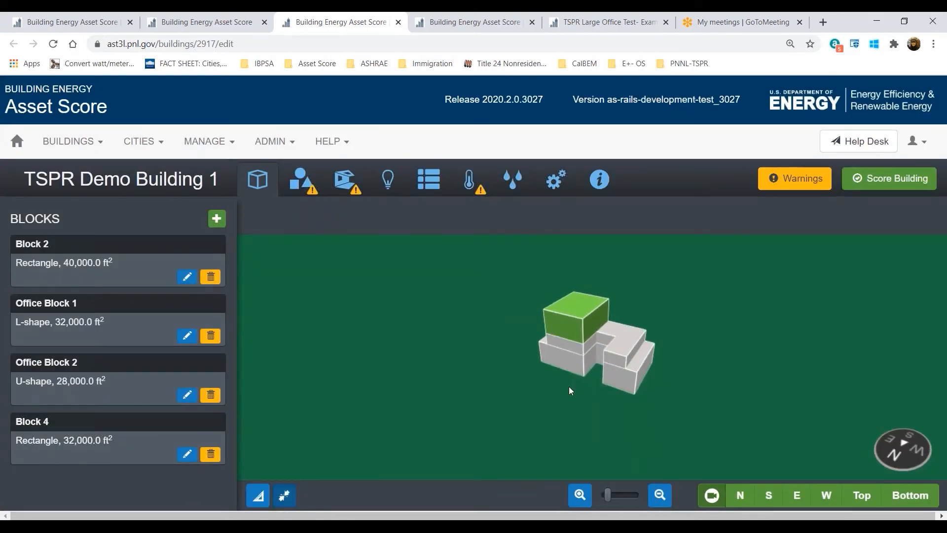
{"action": "left_click_drag", "start_coordinate": [508, 405], "coordinate": [652, 386]}
{"action": "scroll", "coordinate": [651, 387], "scroll_direction": "up", "scroll_amount": 3}
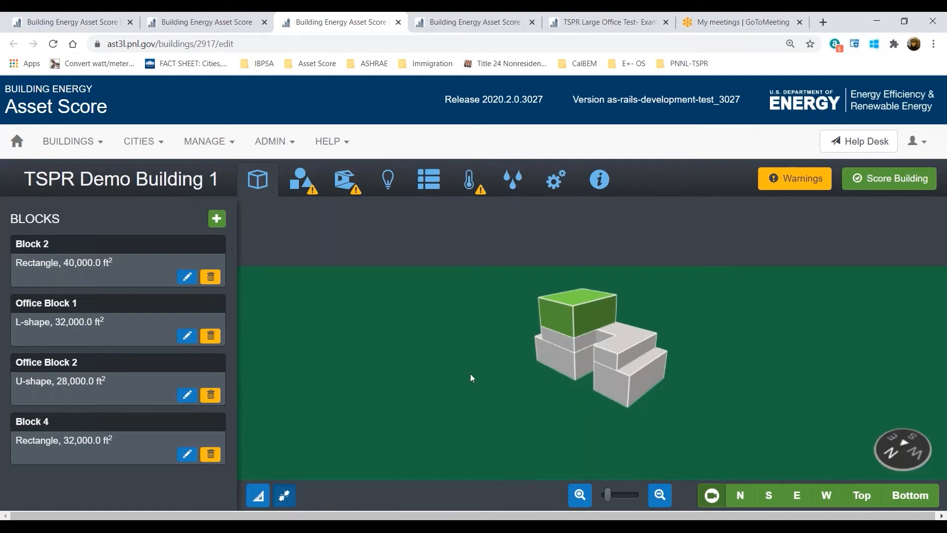
Display Block 4's offset dimensions and set the lower offset on its front face to 10.
{"action": "left_click", "coordinate": [260, 496]}
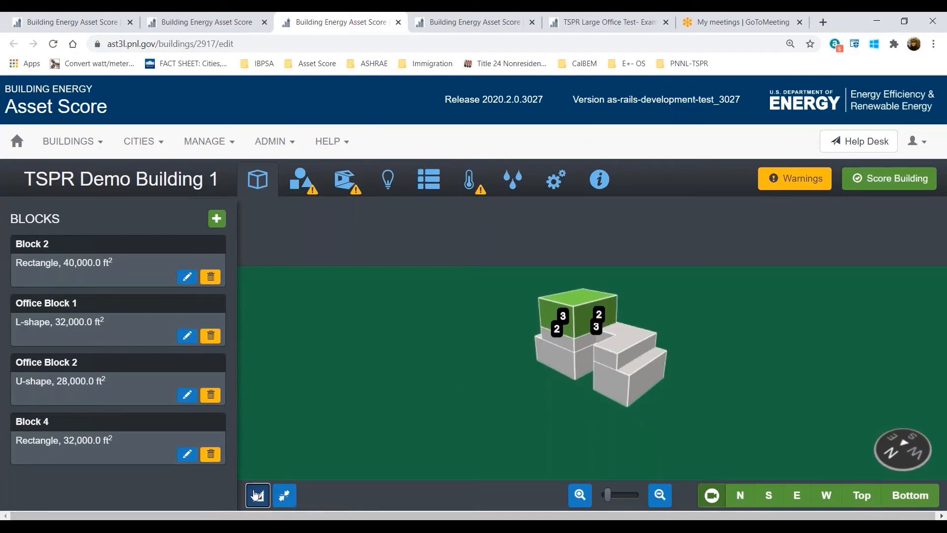
{"action": "left_click", "coordinate": [558, 330]}
{"action": "double_click", "coordinate": [556, 329]}
{"action": "type", "text": "10"}
{"action": "key", "text": "Return"}
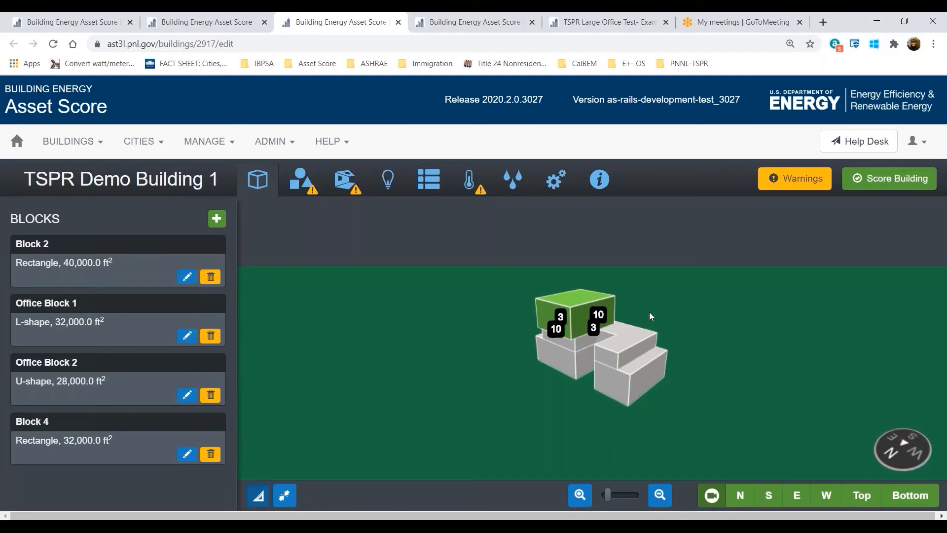
Change the same Block 4 offset to 50.
{"action": "left_click", "coordinate": [557, 330]}
{"action": "double_click", "coordinate": [556, 329]}
{"action": "type", "text": "50"}
{"action": "left_click", "coordinate": [714, 311]}
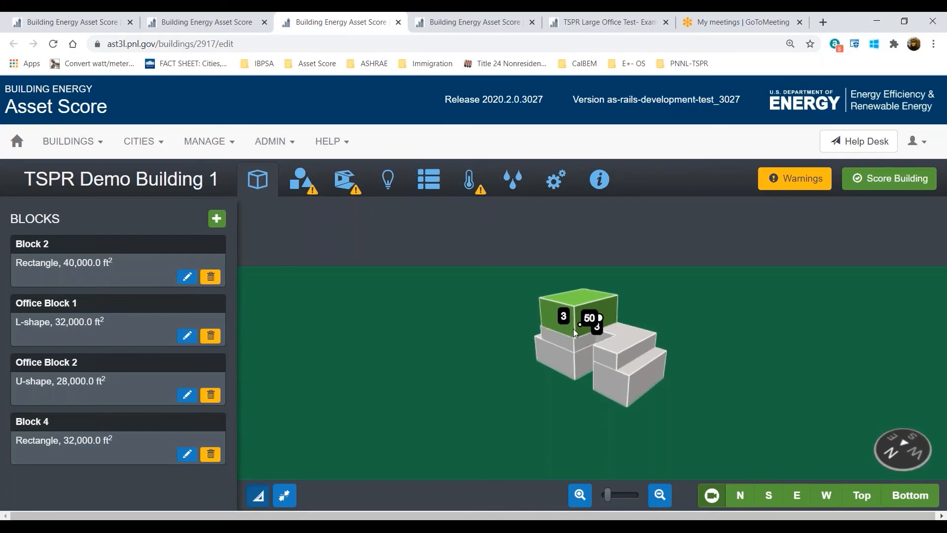
Hide the offset dimensions and align Block 4 with the corner of Office Block 2 using block snapping.
{"action": "left_click", "coordinate": [264, 497]}
{"action": "left_click", "coordinate": [281, 499]}
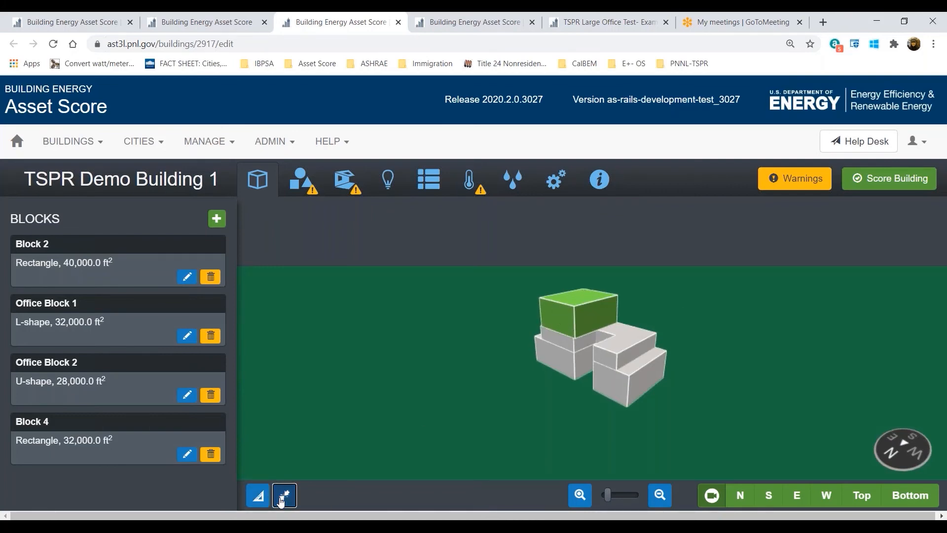
{"action": "left_click_drag", "start_coordinate": [557, 318], "coordinate": [558, 319]}
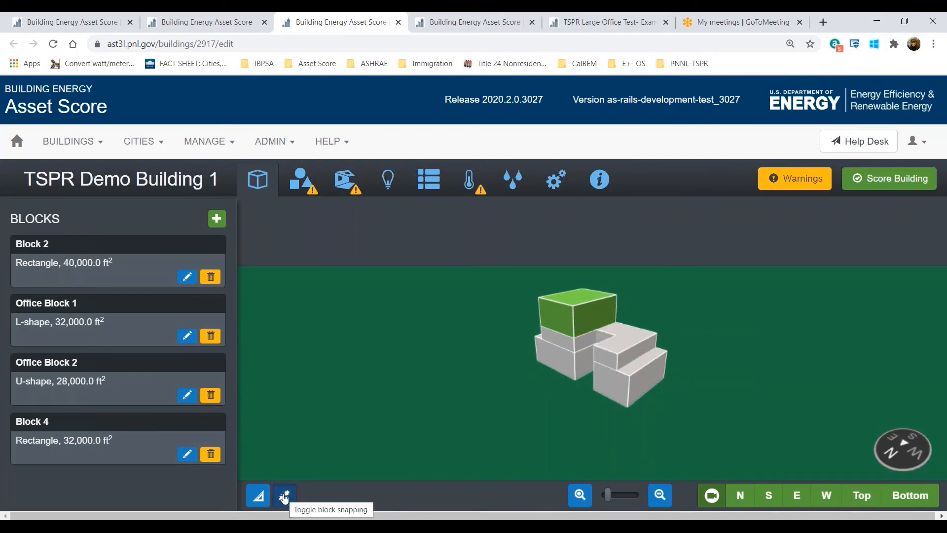
Turn off block snapping, view the details of Office Block 2 and close them.
{"action": "left_click", "coordinate": [284, 496]}
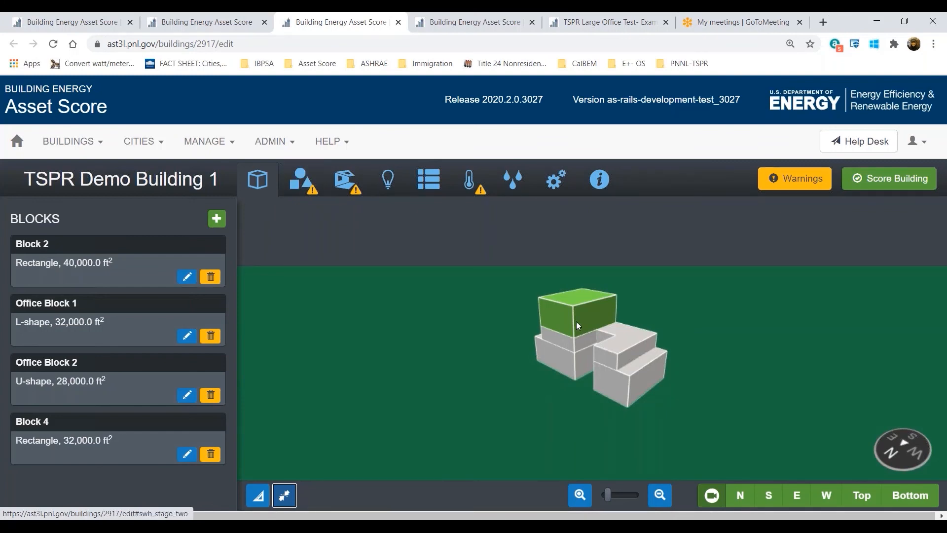
{"action": "left_click", "coordinate": [551, 336]}
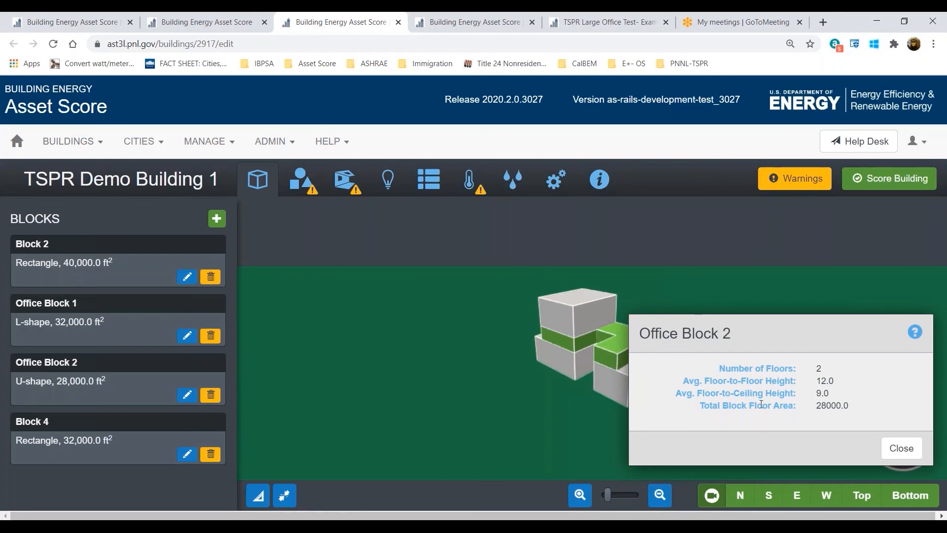
{"action": "left_click", "coordinate": [902, 451]}
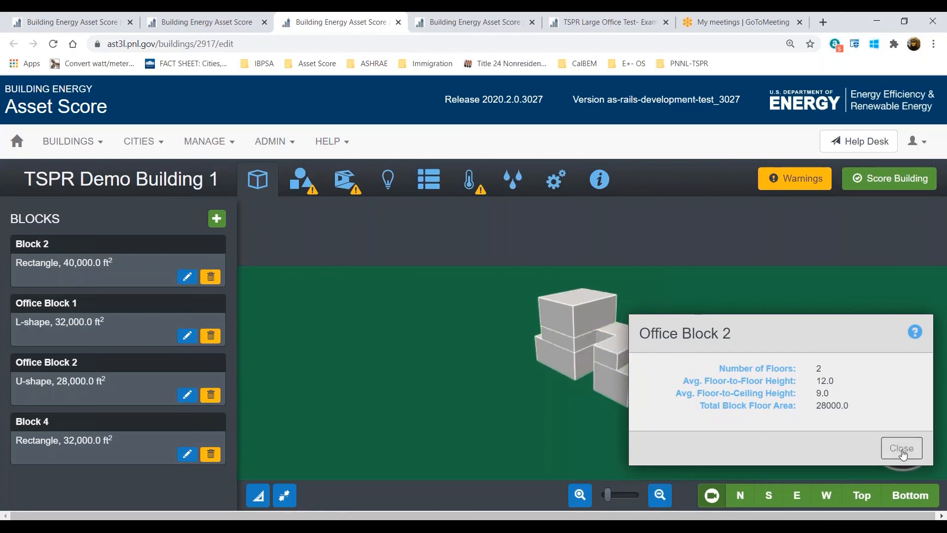